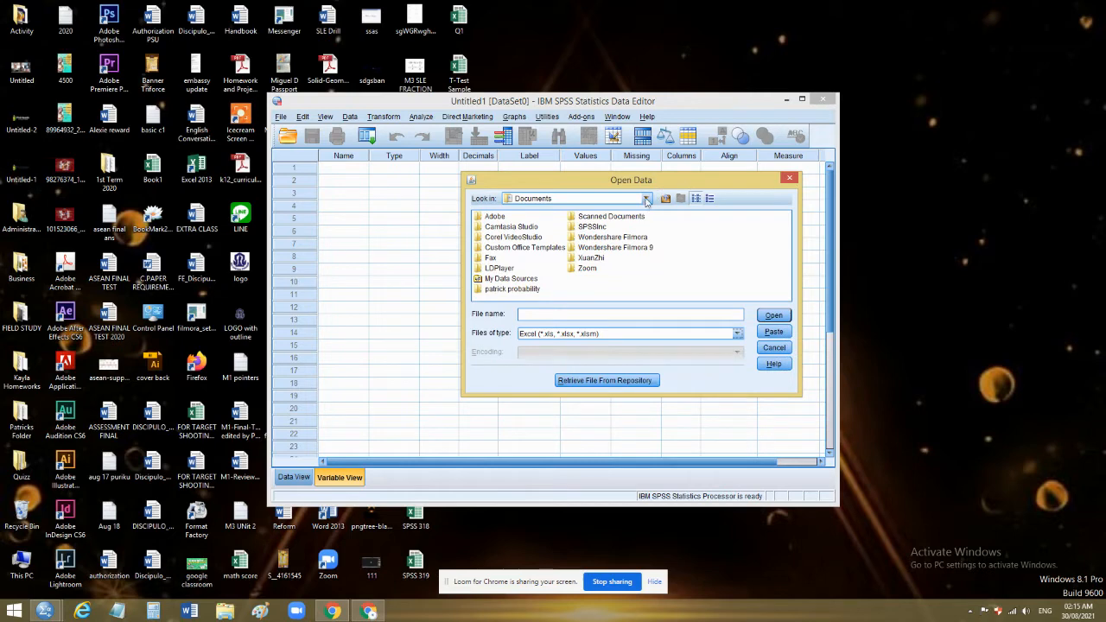
Import Sheet2 of T-Test Sample.xlsx from the Desktop with variable names from the first row, and display its data in a maximized window
click(646, 199)
click(587, 235)
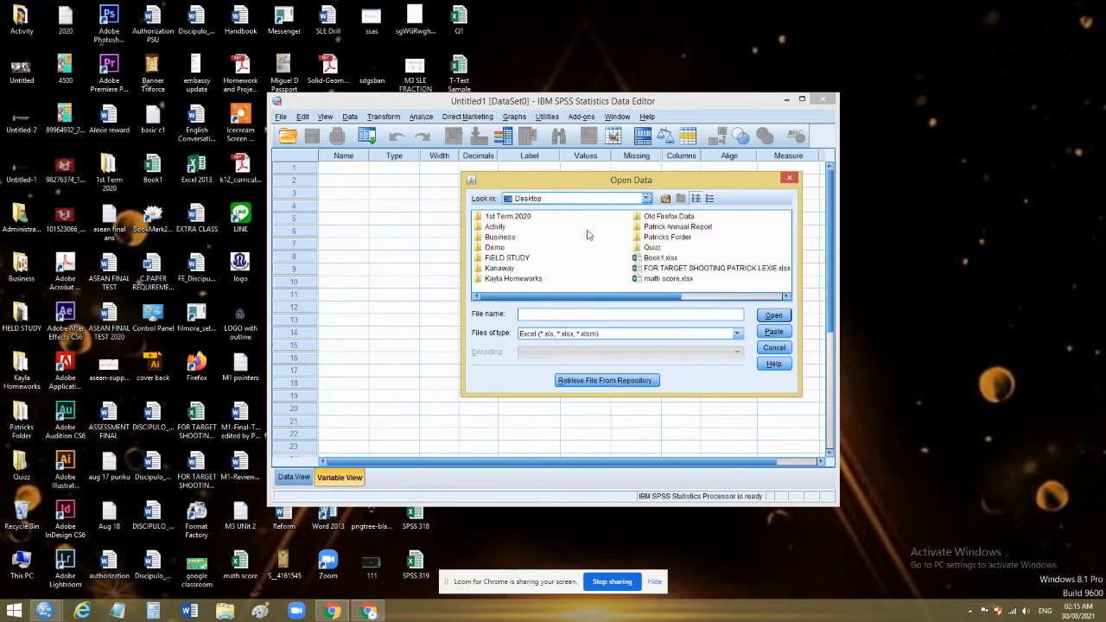
scroll(666, 257, down, 1)
click(671, 247)
click(774, 317)
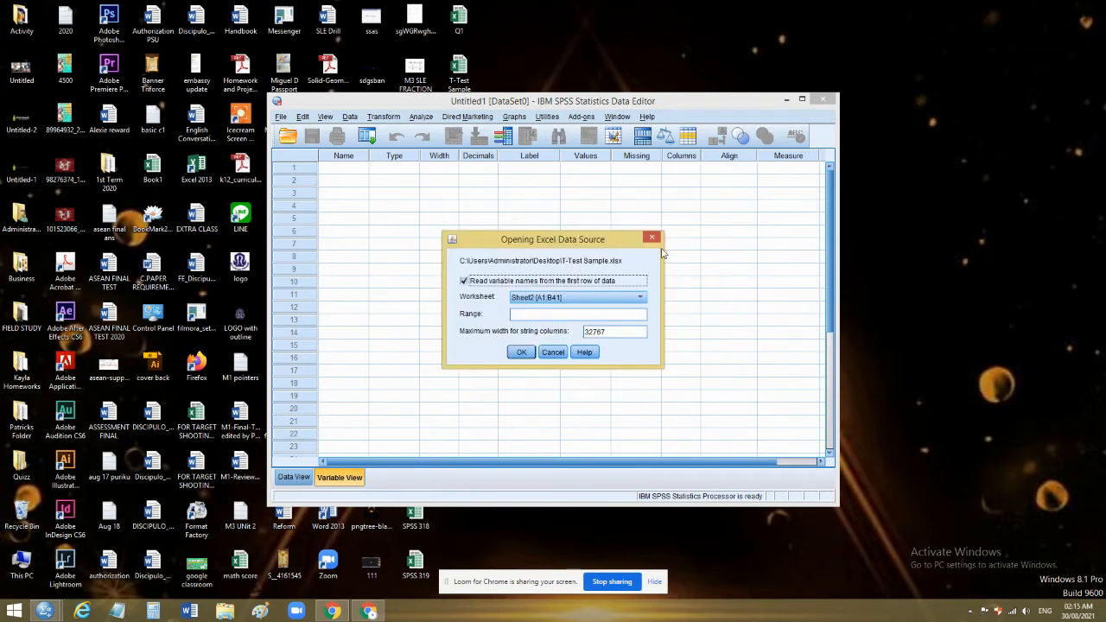
click(520, 352)
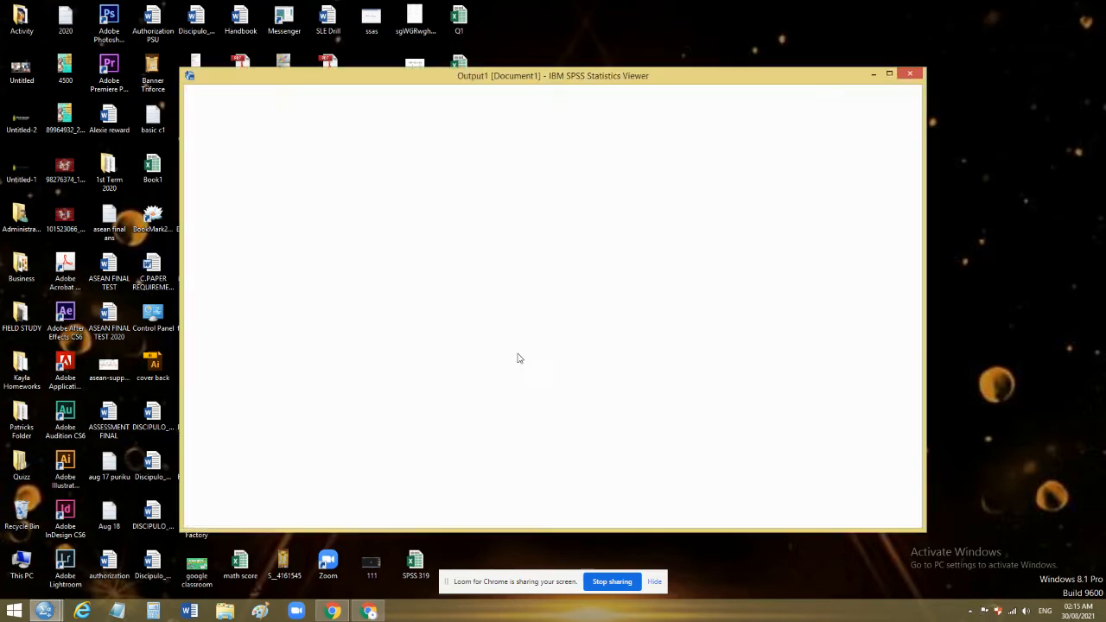
click(802, 100)
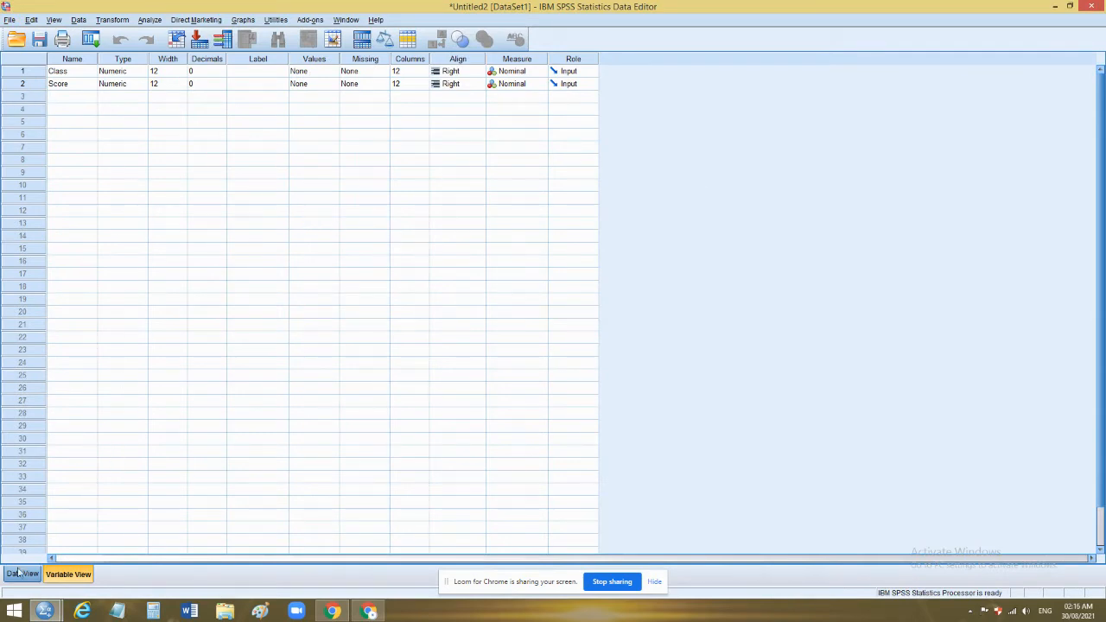
click(22, 574)
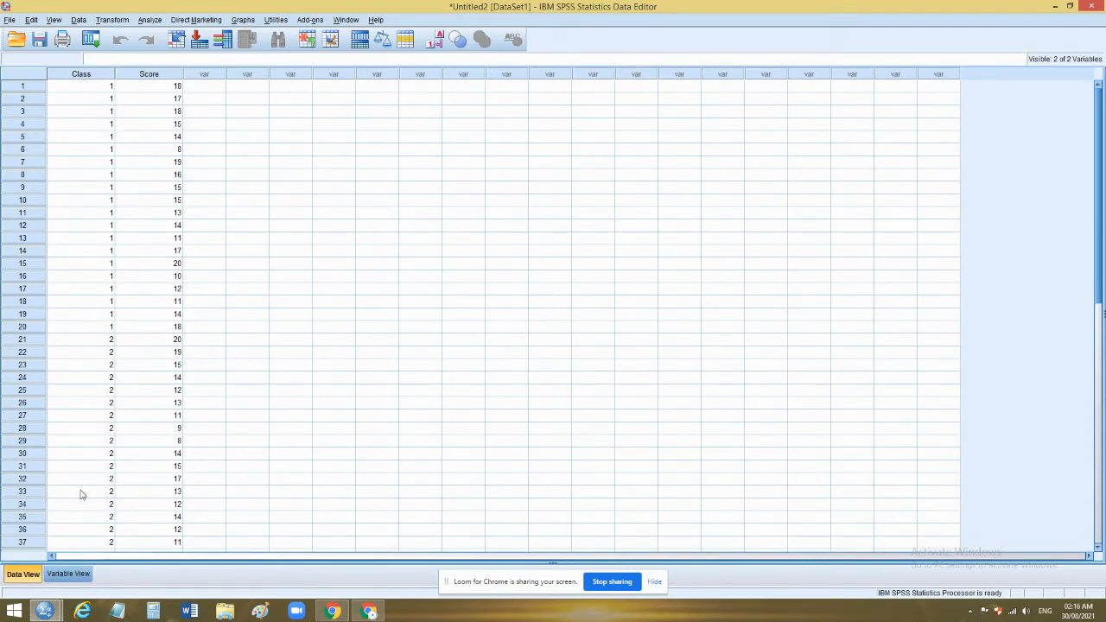
Define value labels for the Class variable: 1 as M118 and 2 as M119
click(76, 574)
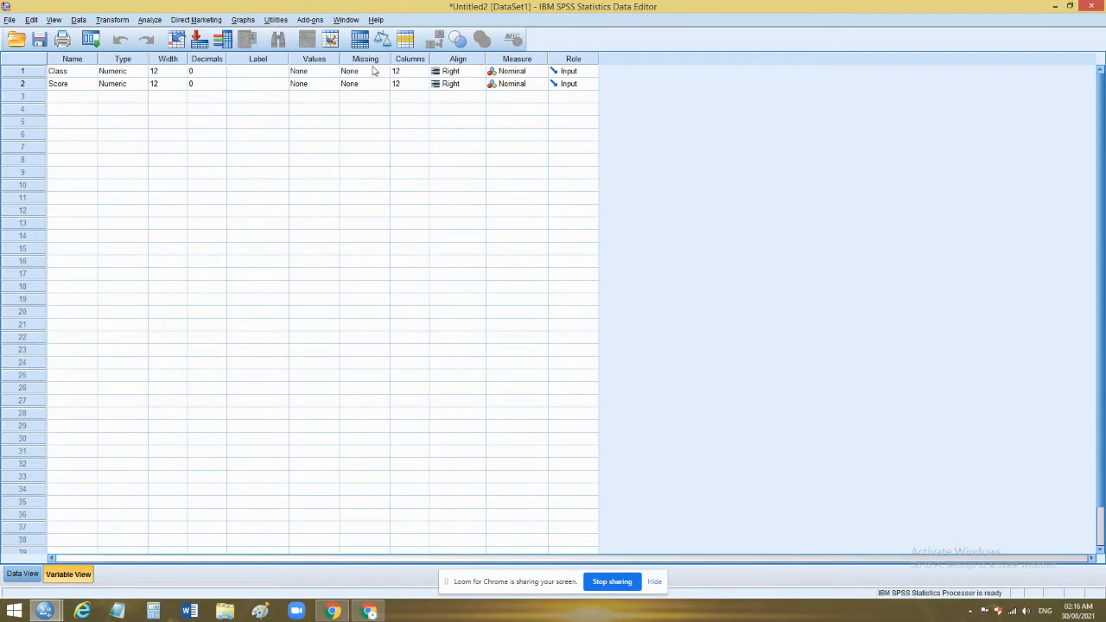
click(317, 77)
click(332, 72)
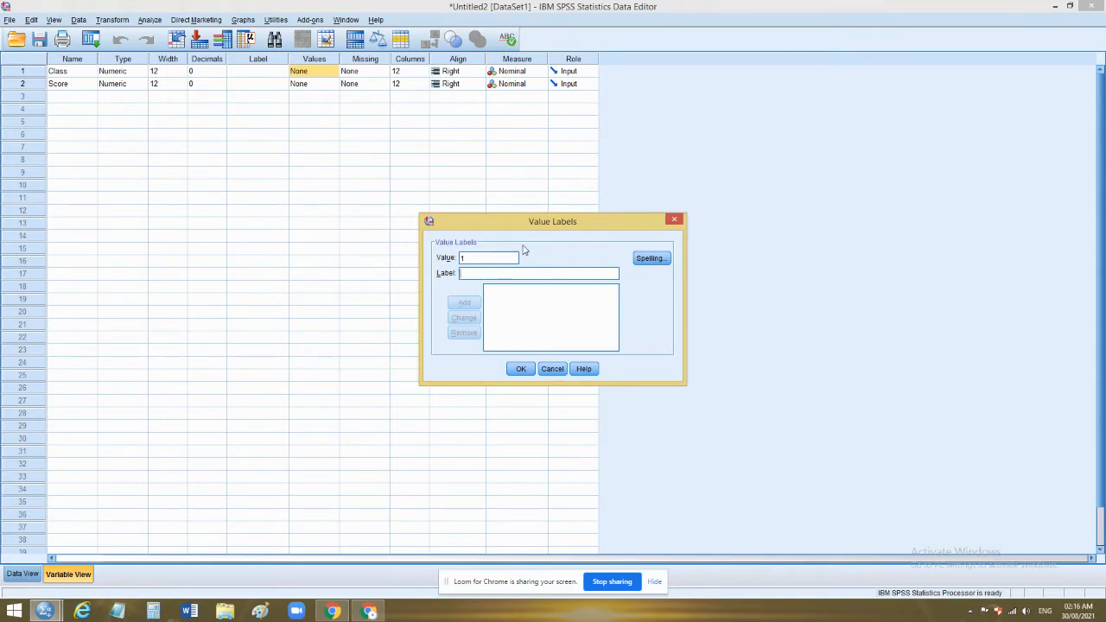
text(M118)
click(464, 302)
click(468, 274)
text(M)
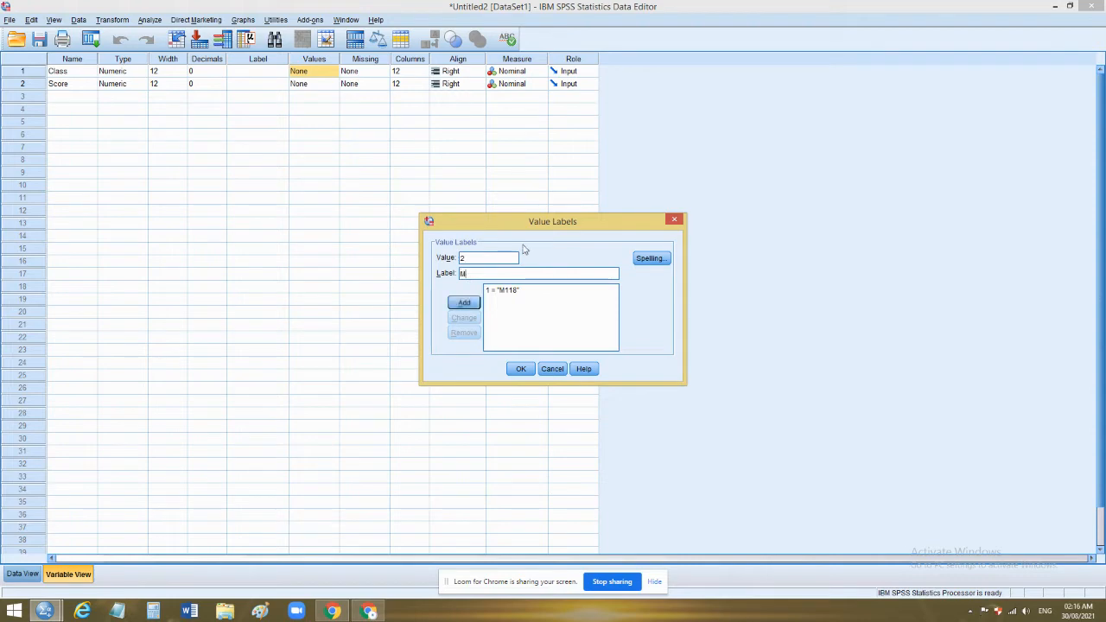
click(464, 303)
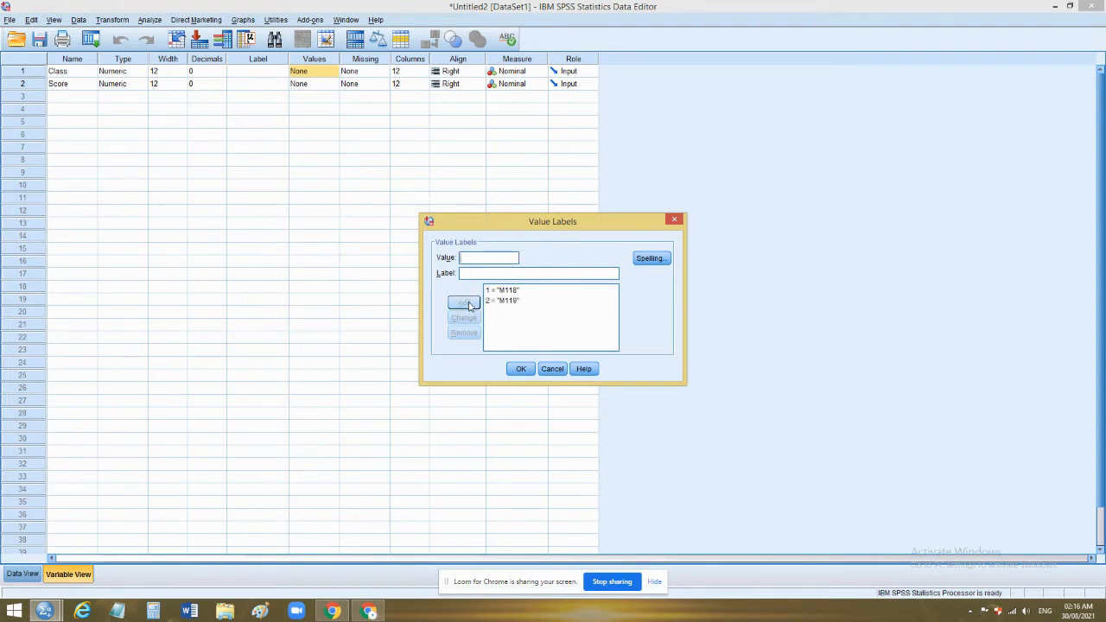
click(517, 372)
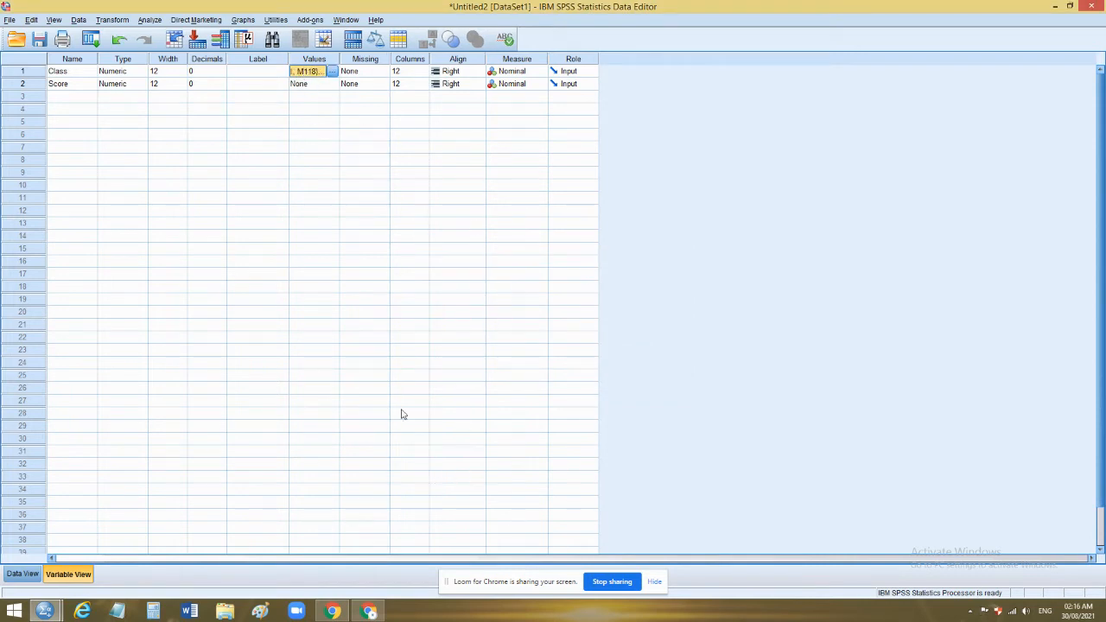
Set up a One-Sample T Test with Score as the test variable
click(151, 20)
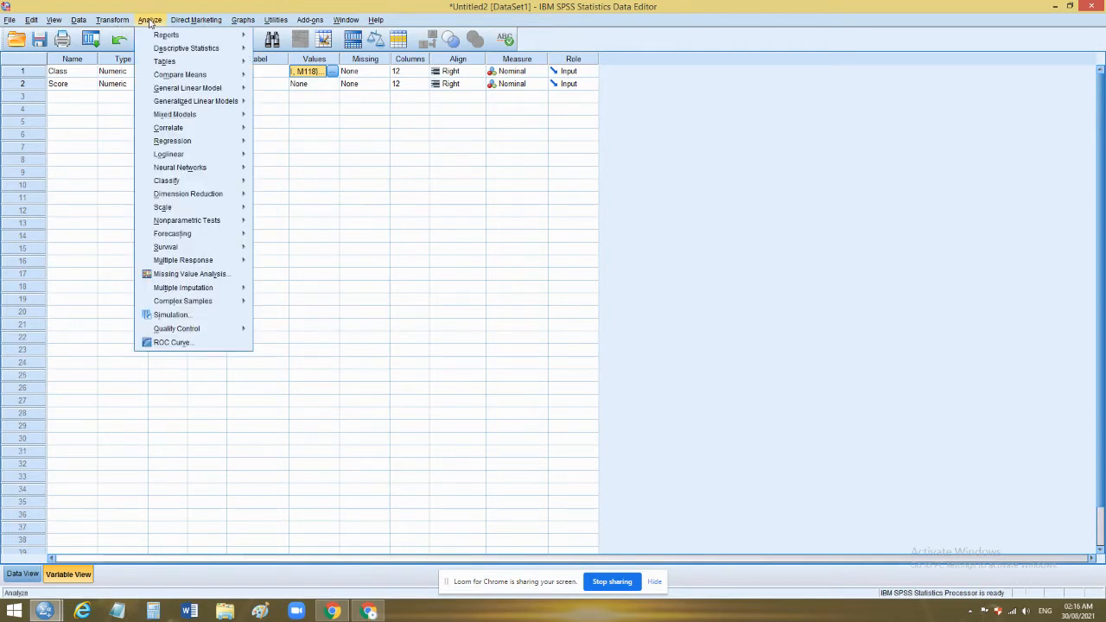
click(150, 20)
click(150, 20)
mouse_move(163, 75)
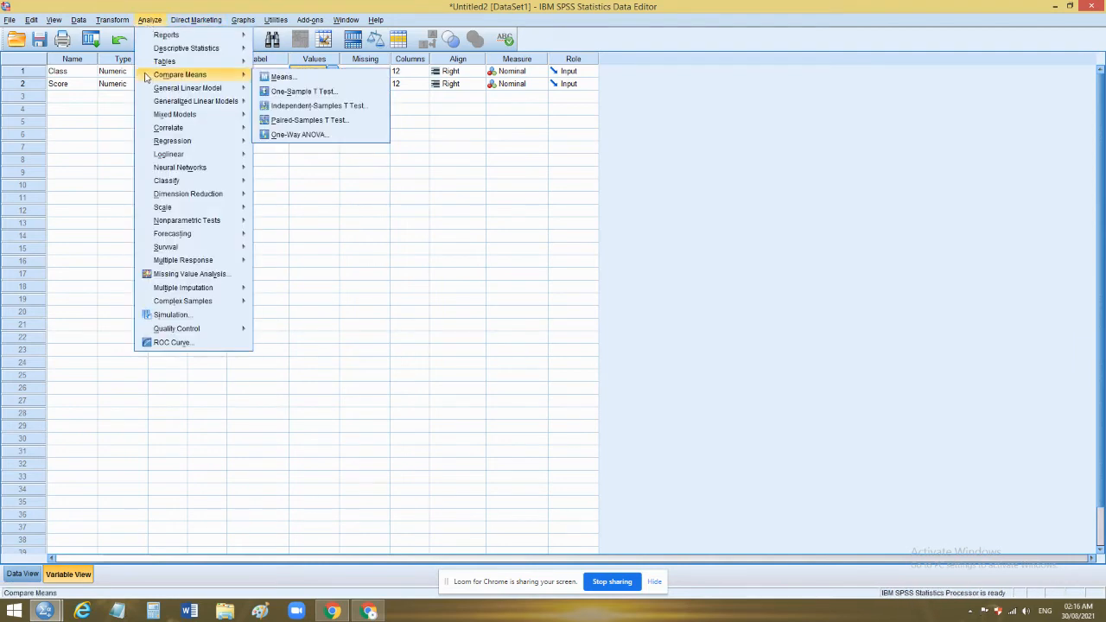
click(294, 91)
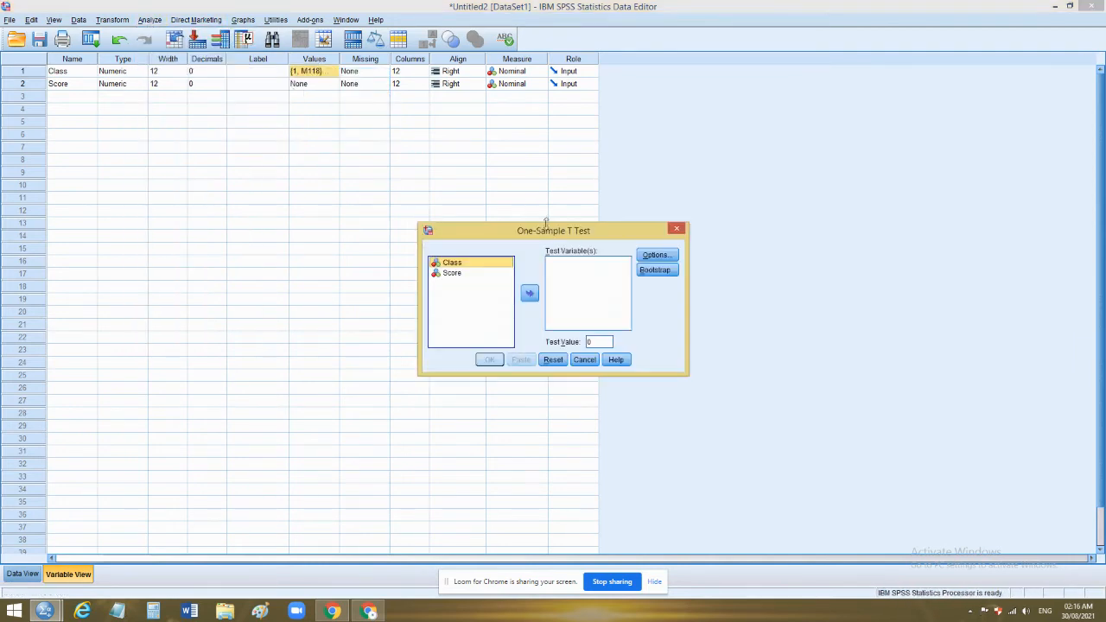
click(447, 273)
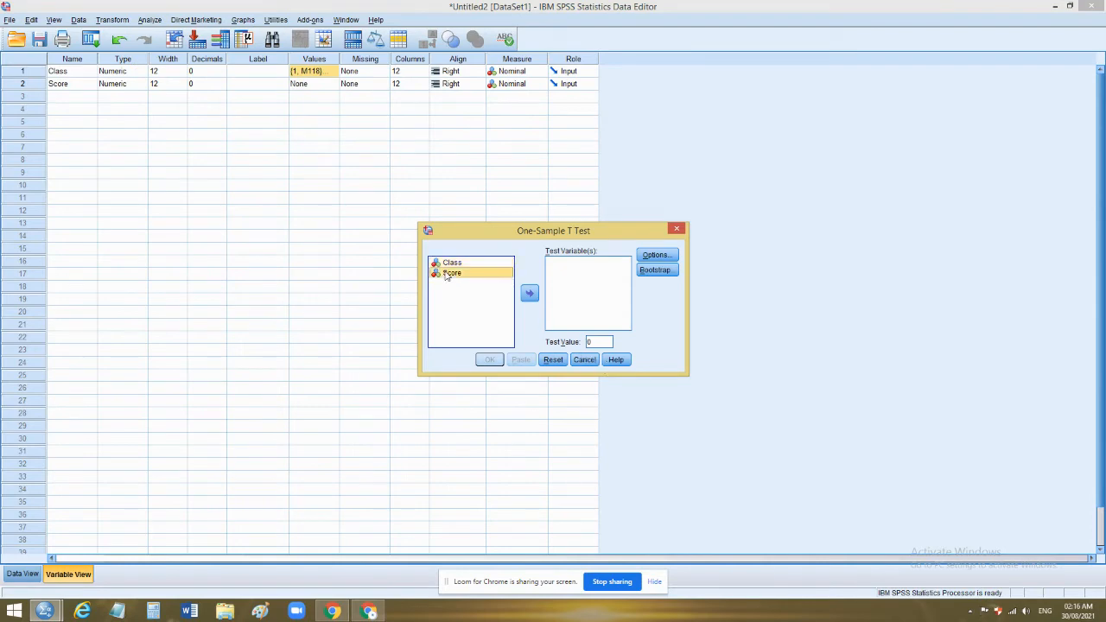
click(530, 293)
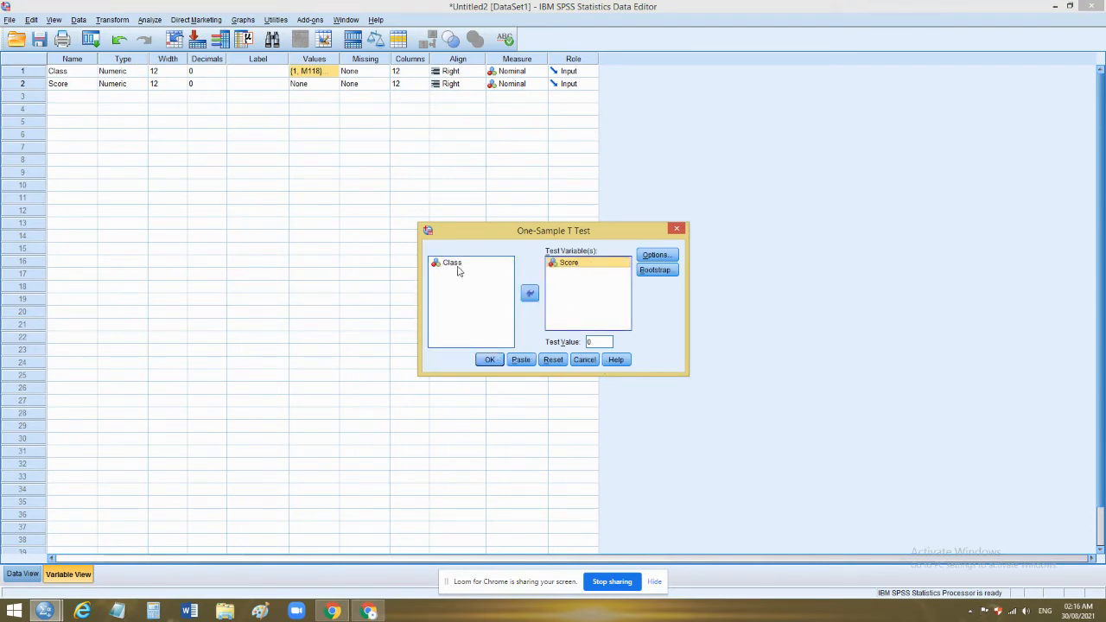
Set the test value to 15, keep the 95% confidence interval, and run the one-sample test
mouse_move(453, 268)
mouse_down()
mouse_move(565, 338)
mouse_move(570, 323)
mouse_move(460, 264)
mouse_up()
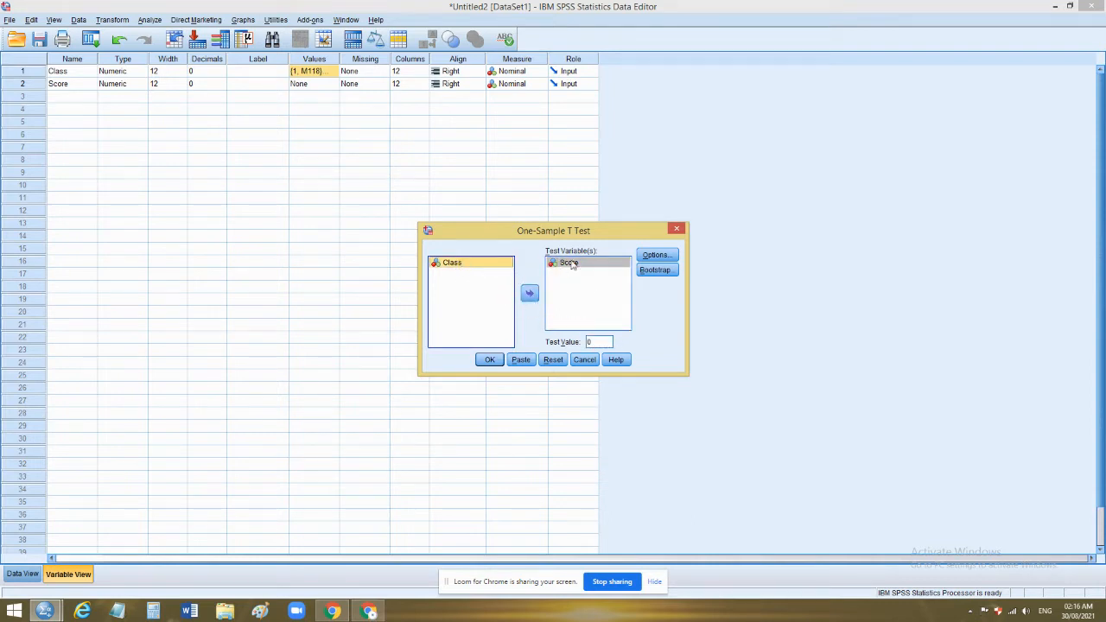
double_click(593, 342)
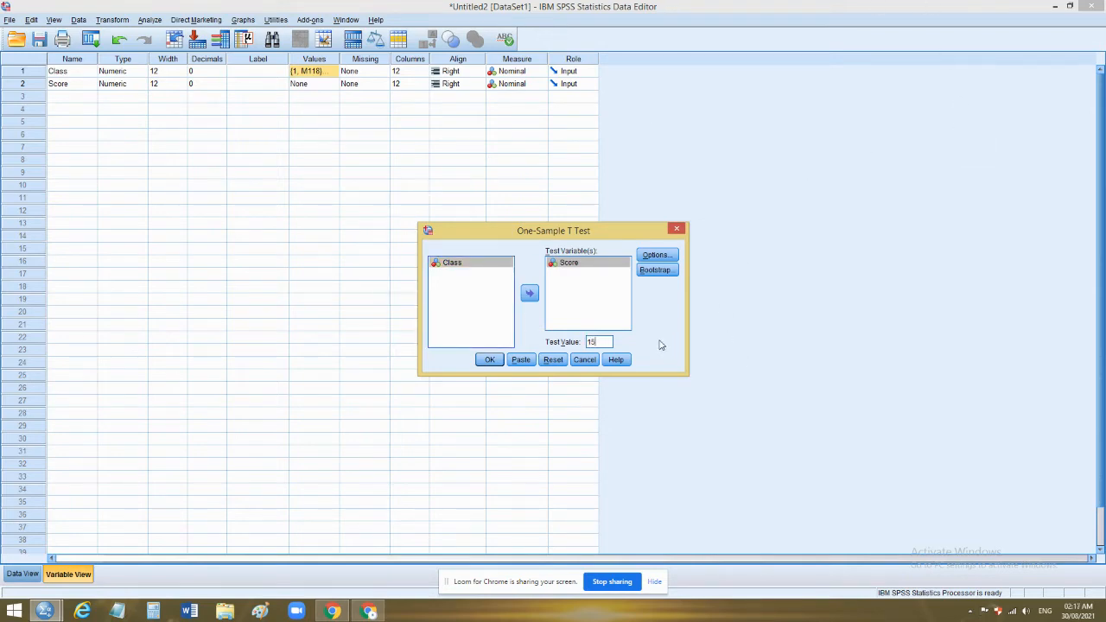
click(654, 256)
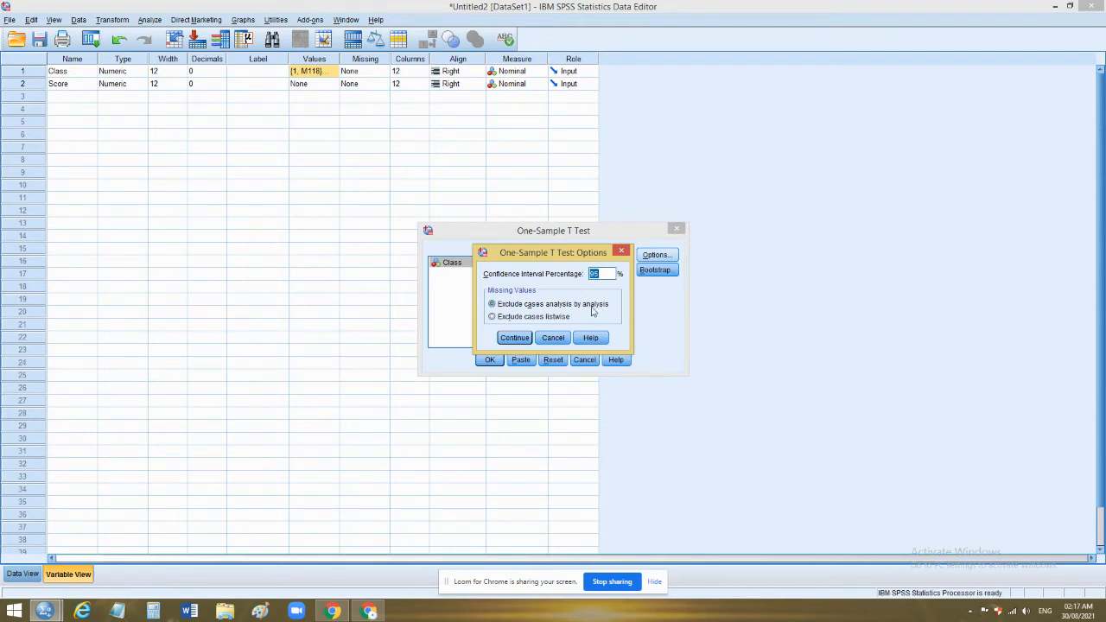
click(514, 338)
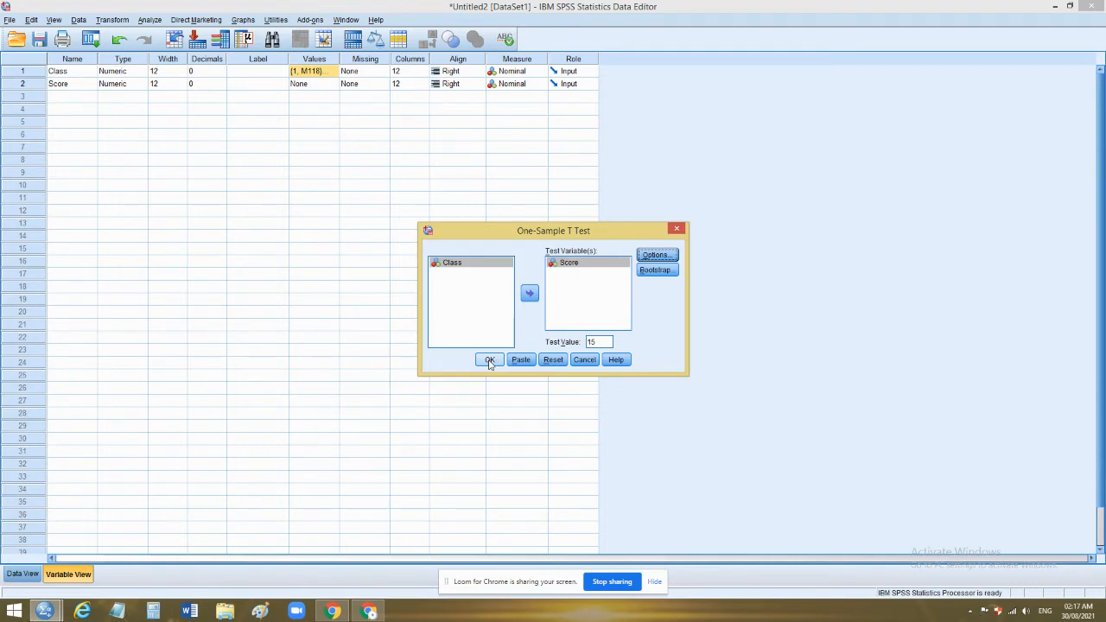
click(489, 360)
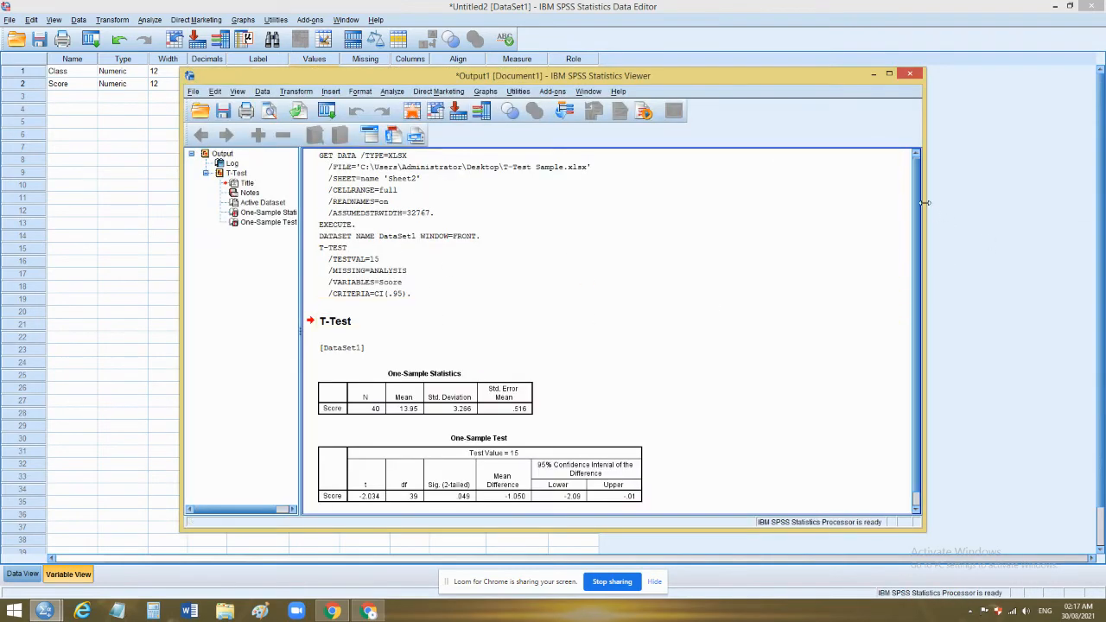
drag(917, 192, 917, 275)
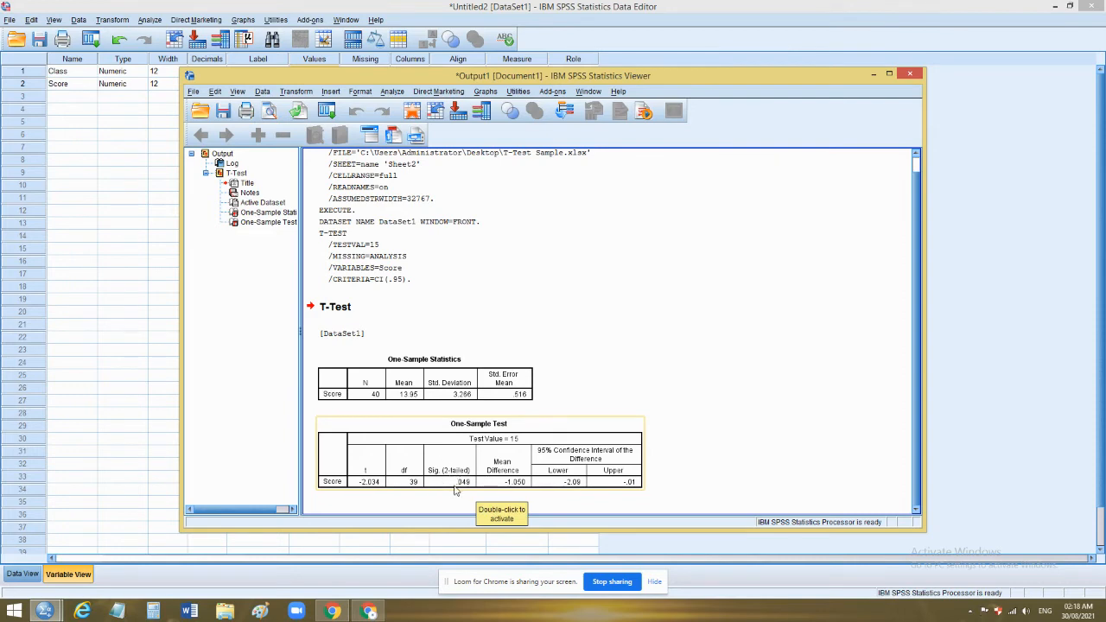
Set up an Independent-Samples T Test with Score as the test variable and Class as the grouping variable
click(102, 370)
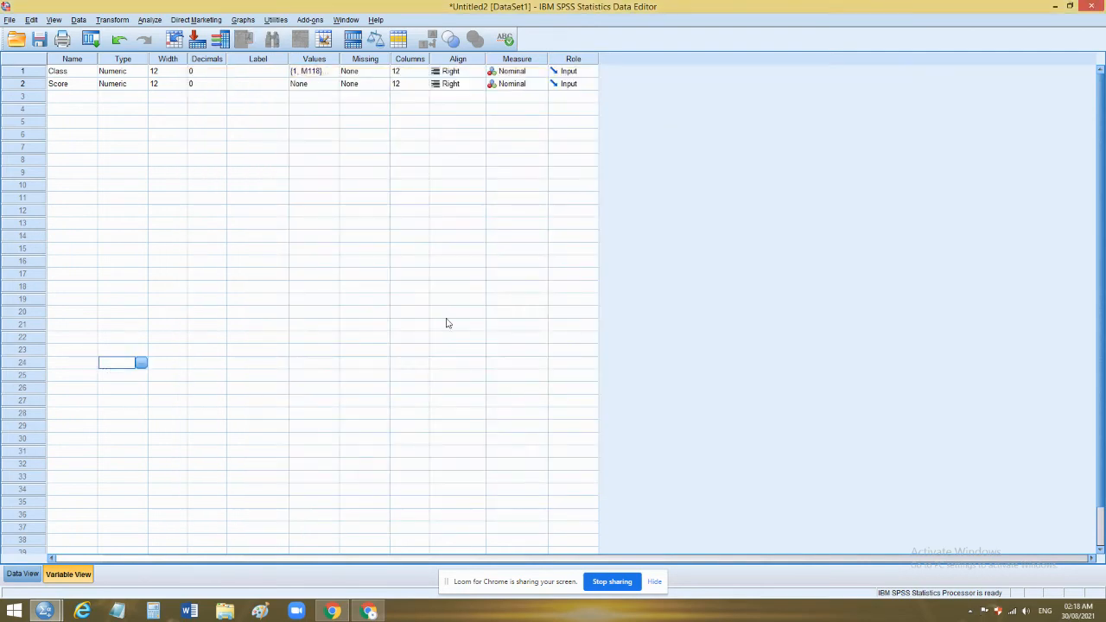
click(149, 19)
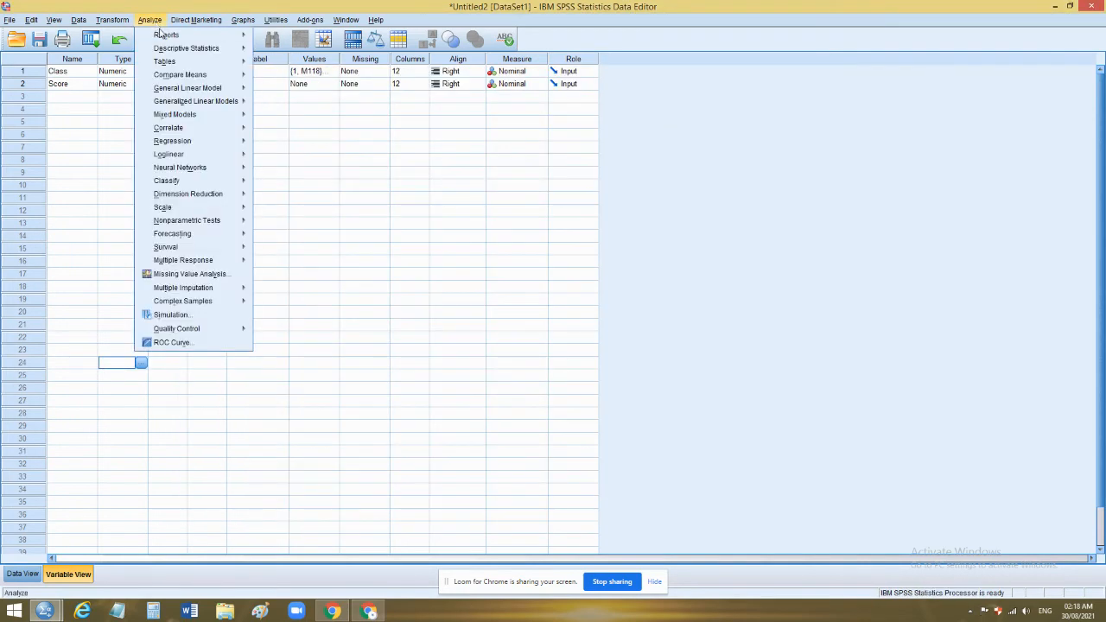
mouse_move(177, 76)
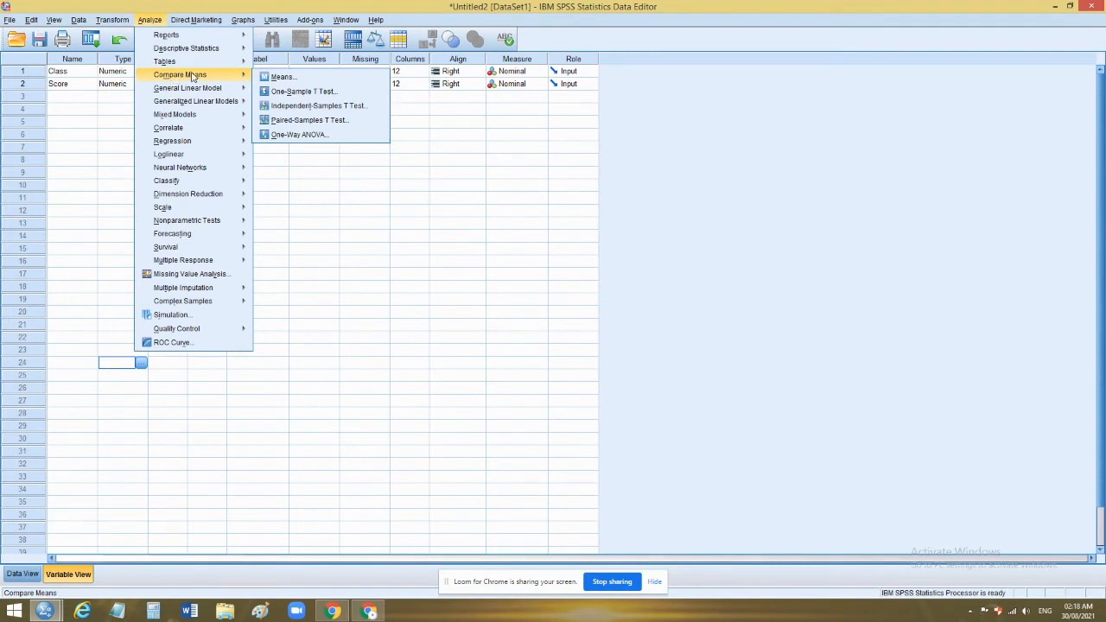
click(325, 106)
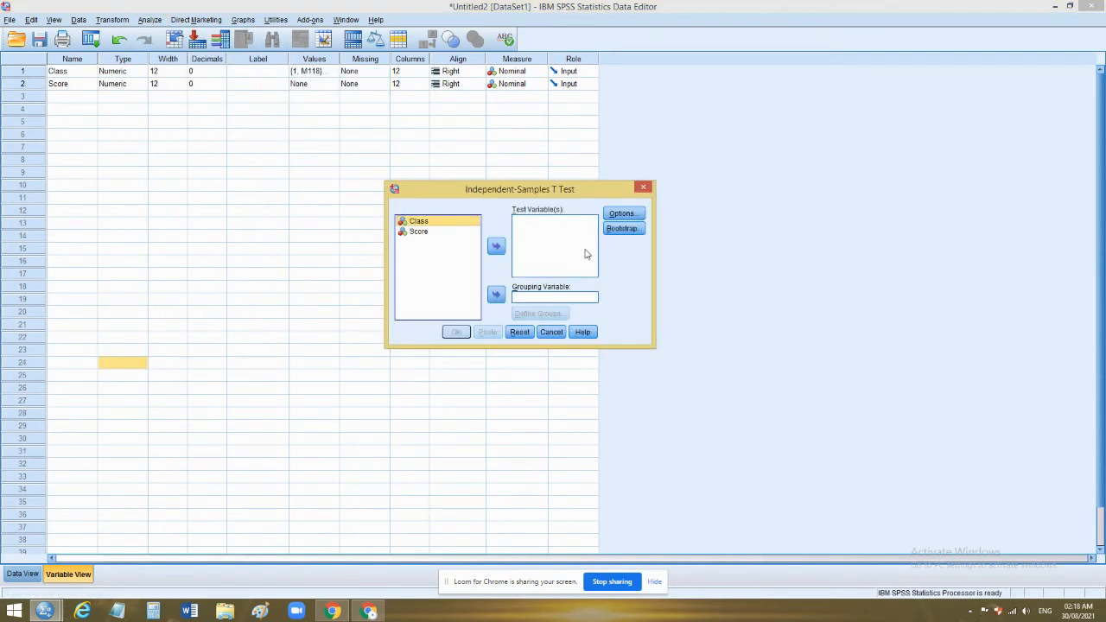
drag(419, 232, 539, 241)
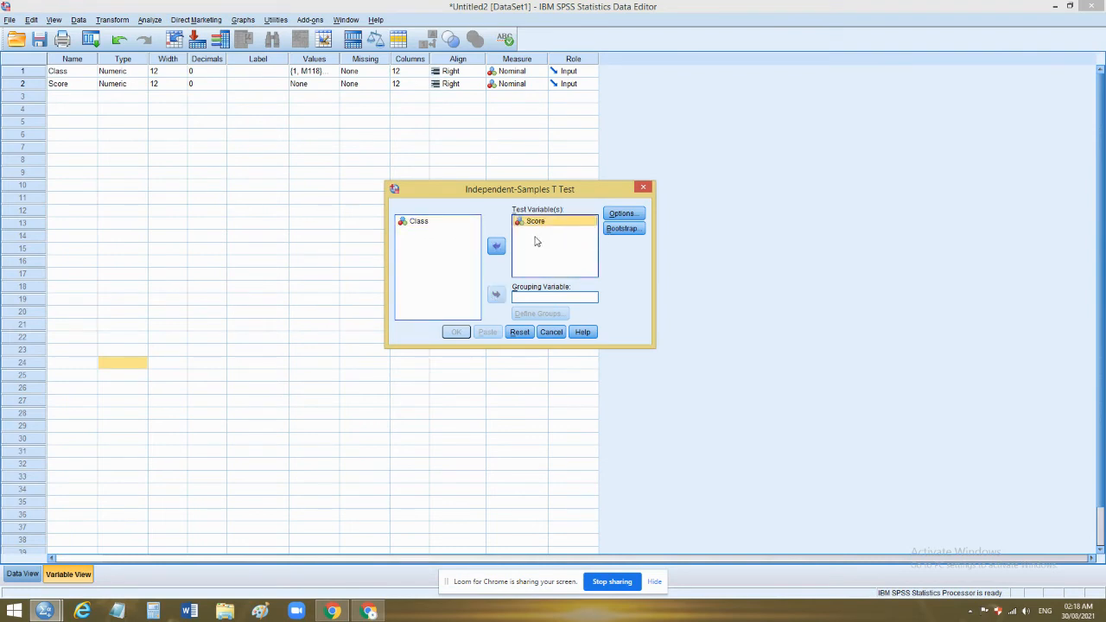
click(420, 223)
click(496, 295)
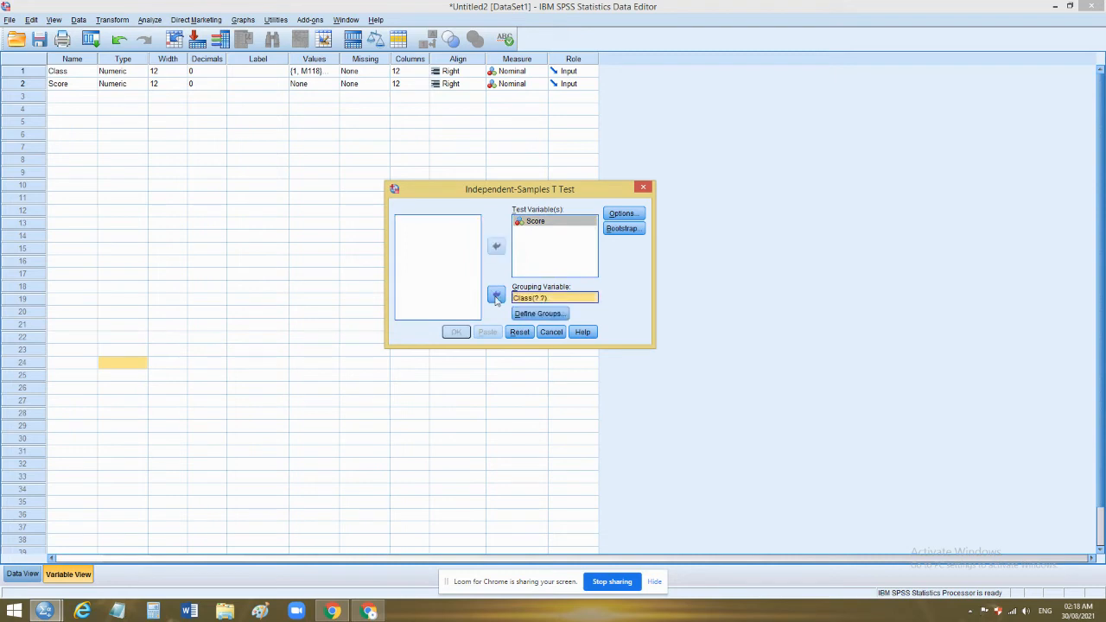
Define the Class groups by specified values, with Group 1 as 1 and Group 2 as 2
click(540, 314)
click(537, 230)
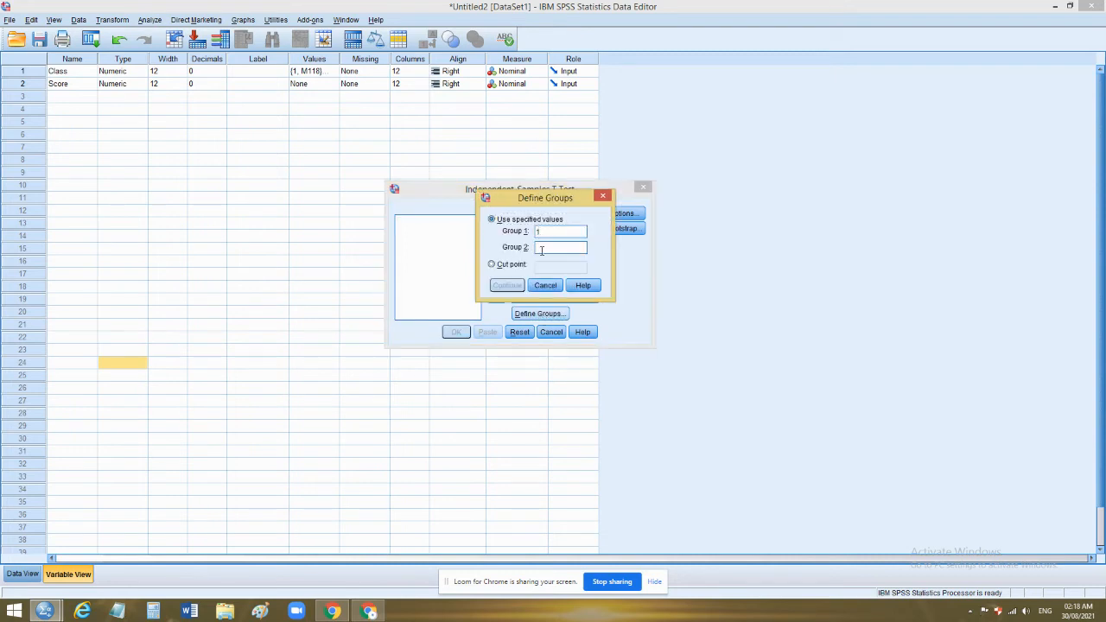
text(2)
click(508, 285)
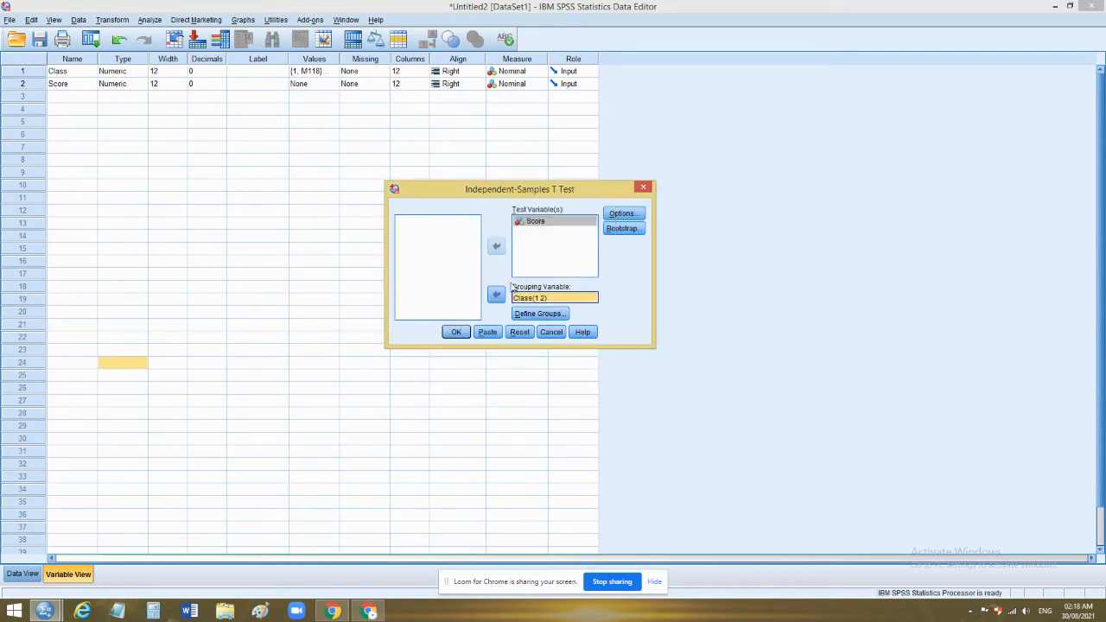
Run the independent-samples test with the 95% confidence interval and review its group statistics and test tables in the output
click(620, 214)
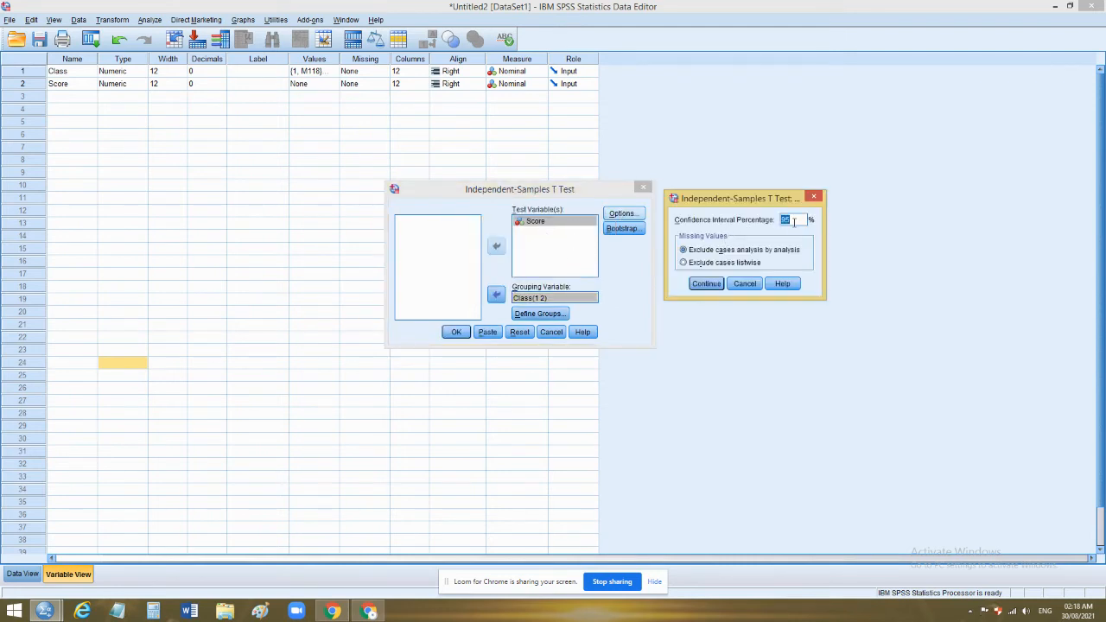
click(704, 284)
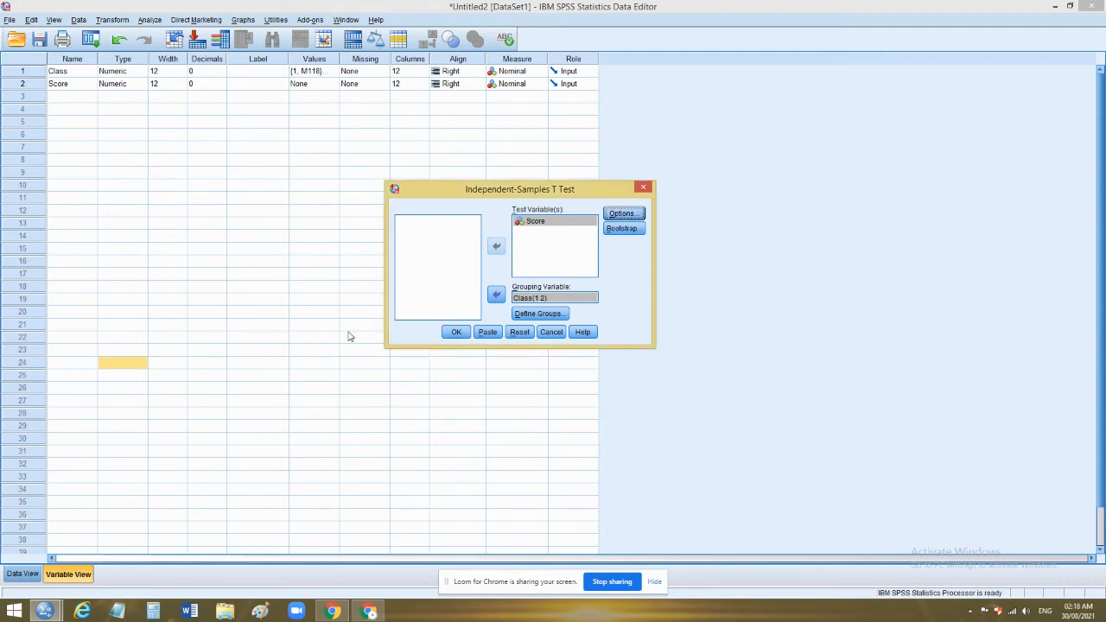
click(457, 332)
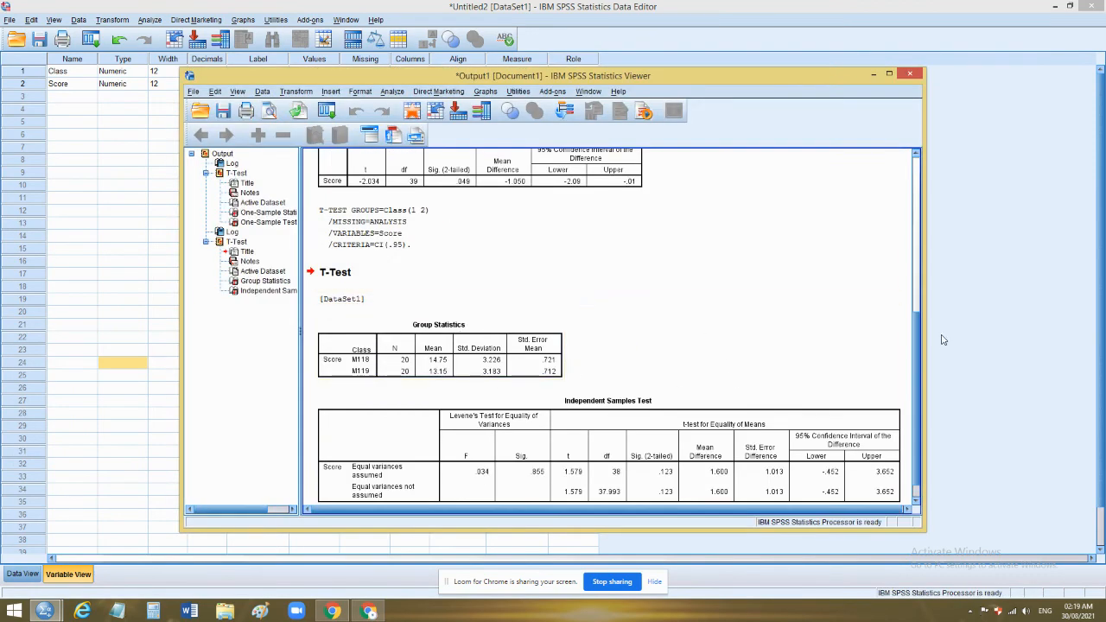
scroll(919, 348, down, 1)
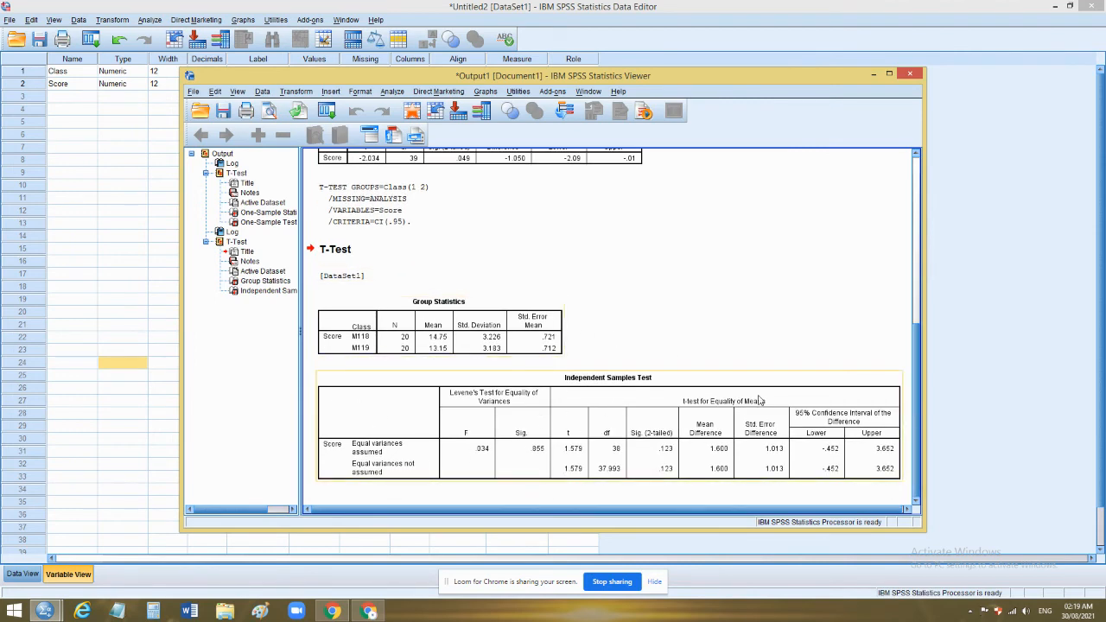
drag(917, 401, 918, 335)
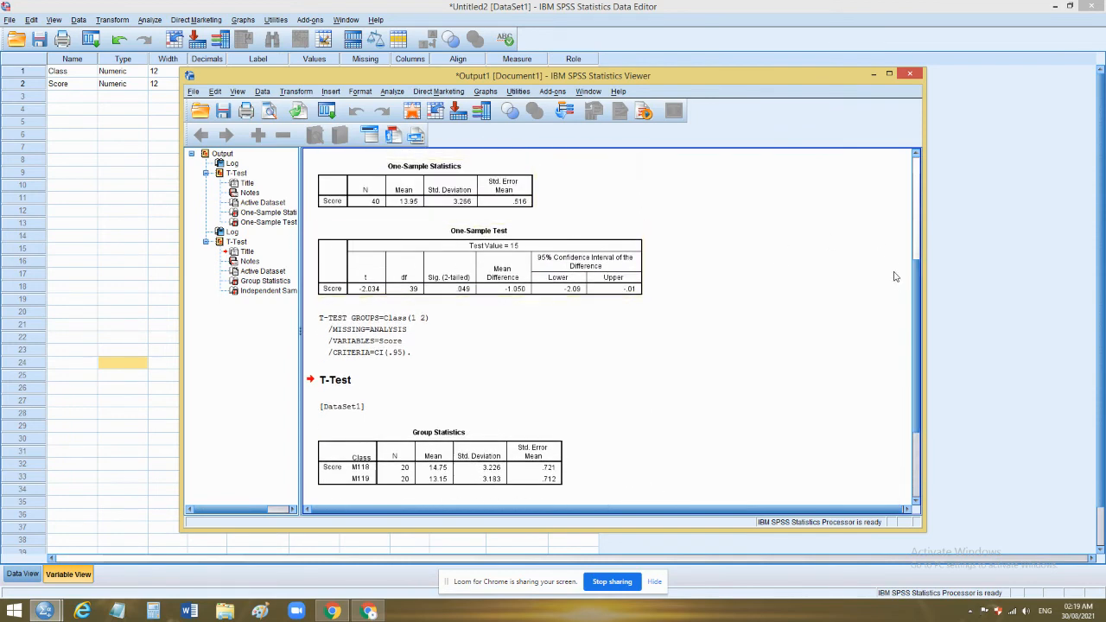
drag(919, 296, 914, 390)
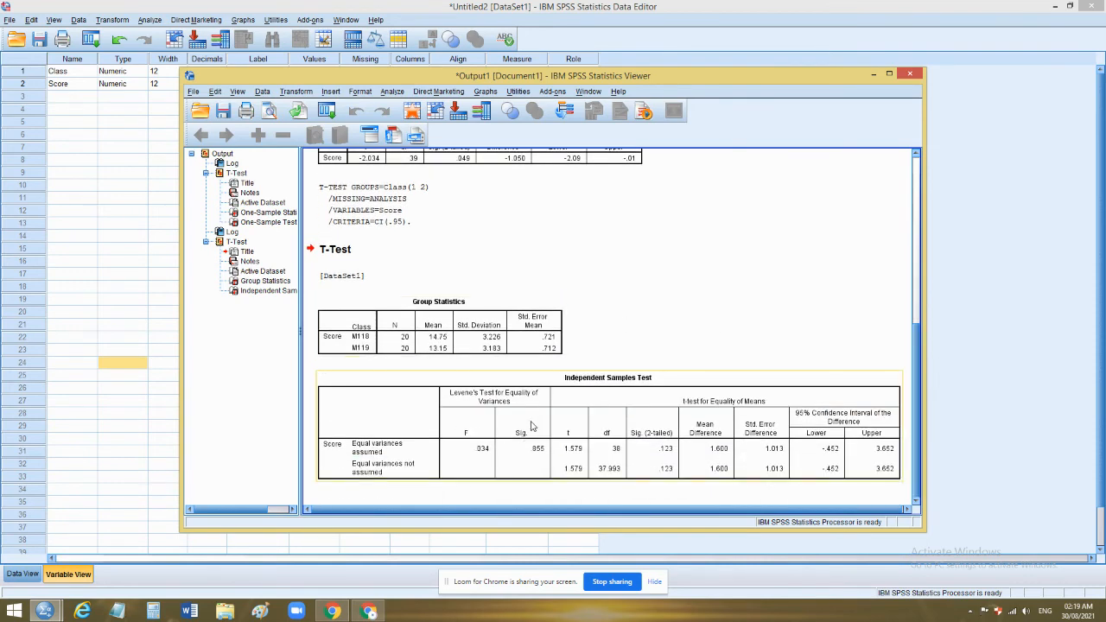